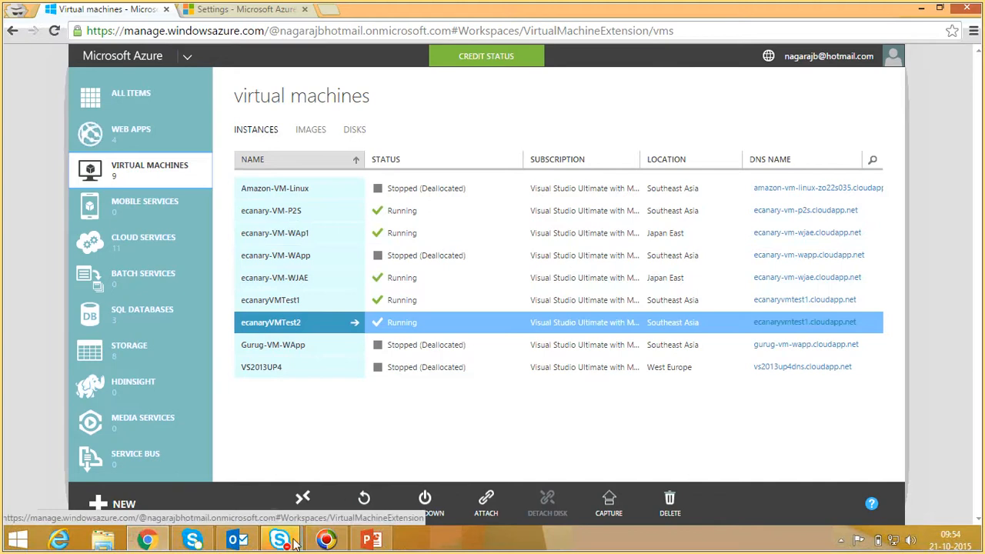
Step: Switch to the ecanary_Azure_2 presentation in PowerPoint and display the "Overview of Vnet" slide
{"action": "mouse_move", "coordinate": [280, 539]}
{"action": "left_click", "coordinate": [310, 484]}
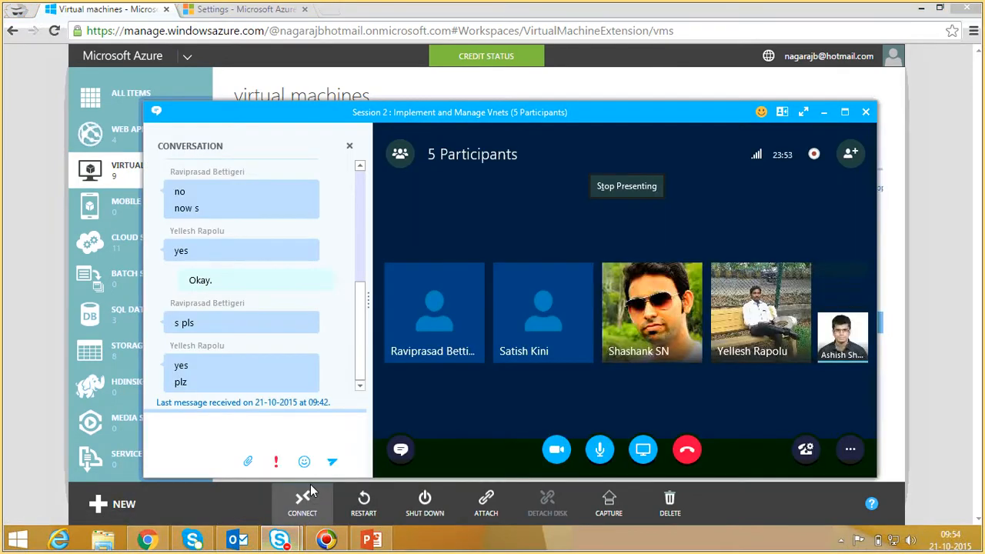
{"action": "left_click", "coordinate": [371, 540]}
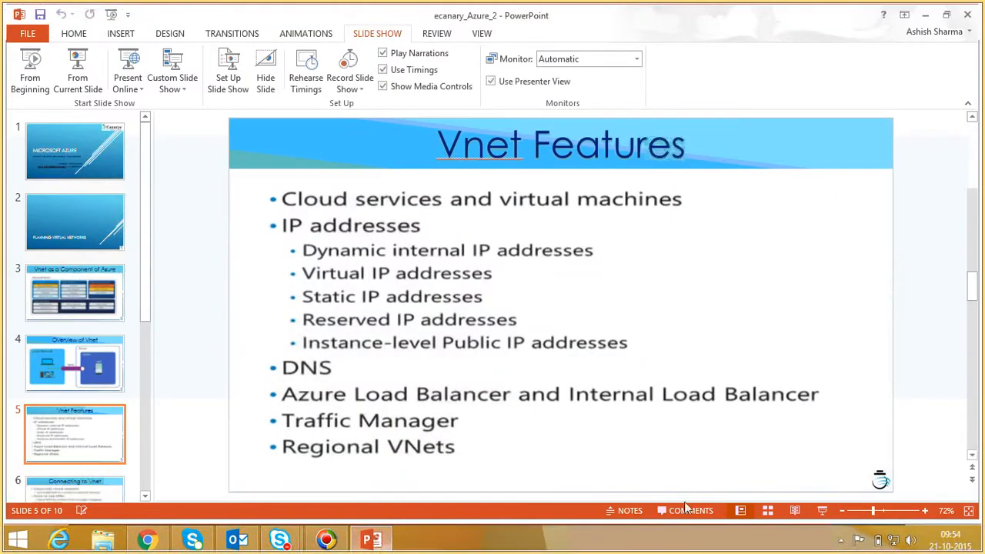
{"action": "left_click", "coordinate": [85, 382]}
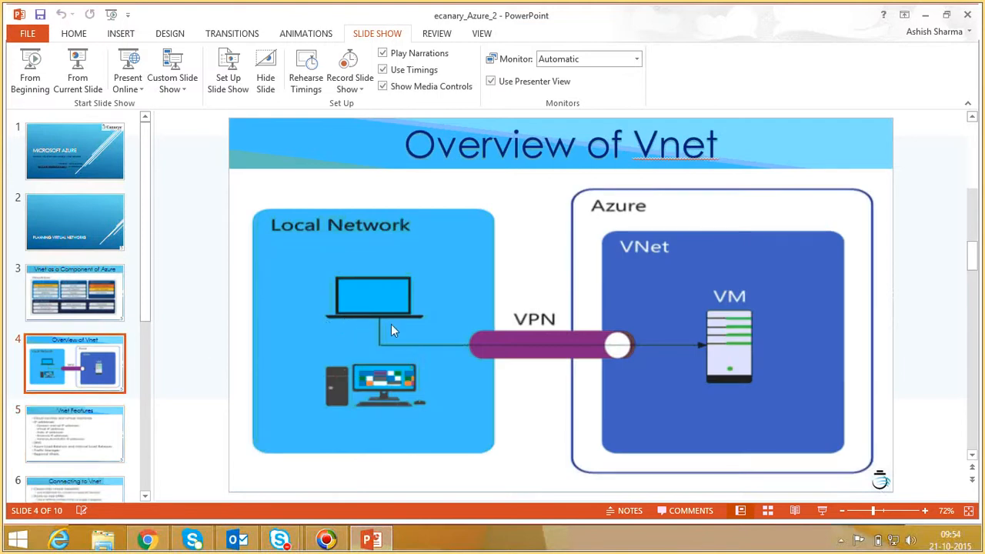
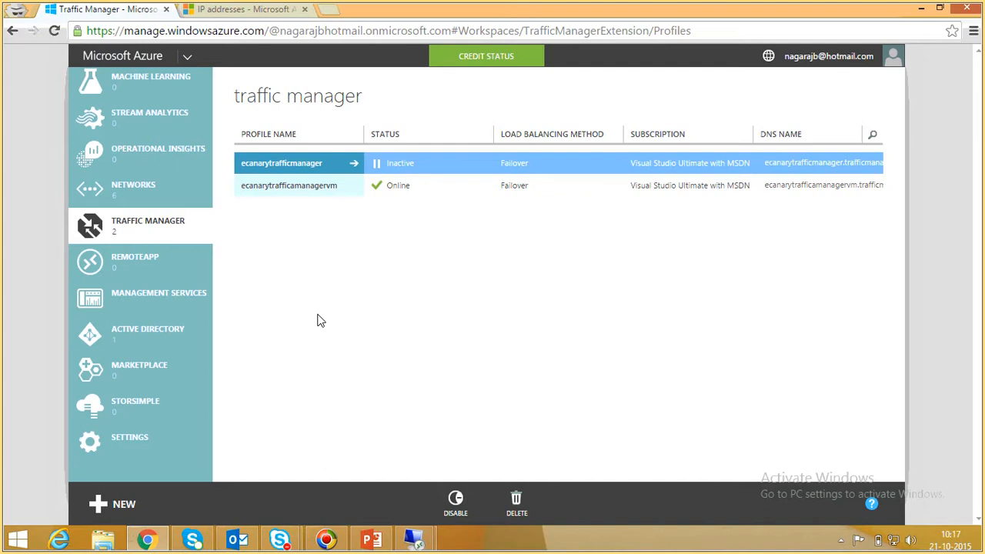
Step: Return from the Vnet Features slide to the Azure portal and open the endpoints of the virtual machine ecanary-VM-WAp1
{"action": "left_click", "coordinate": [370, 533]}
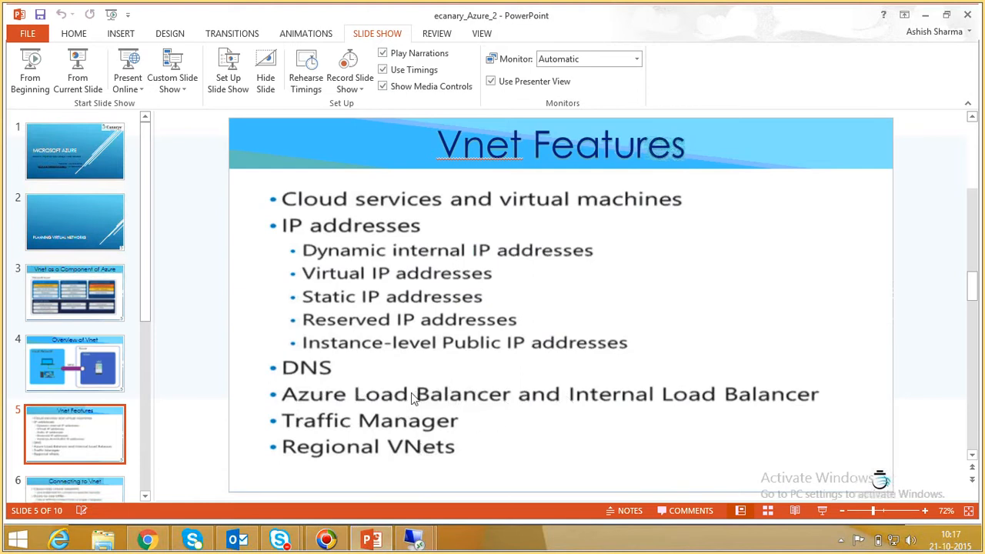
{"action": "left_click", "coordinate": [148, 539]}
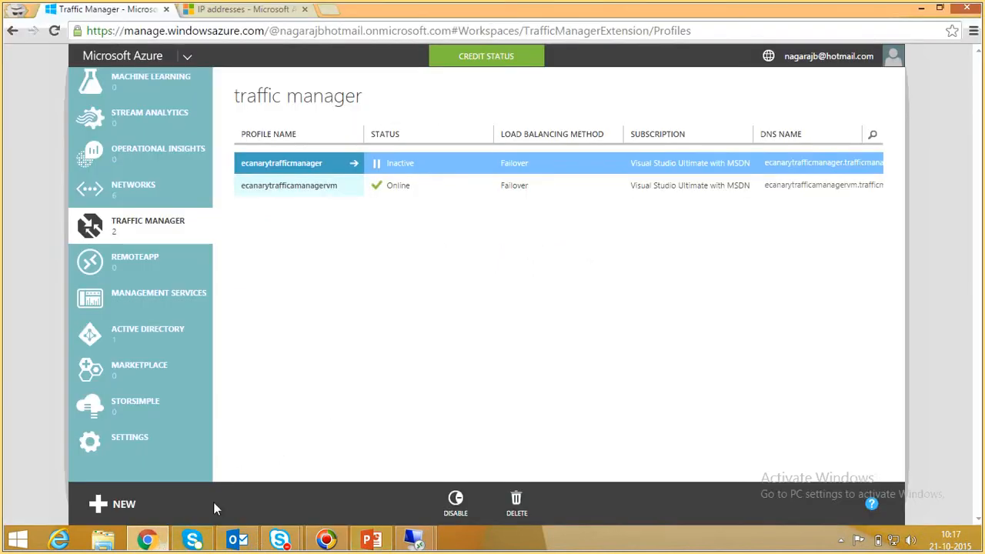
{"action": "scroll", "coordinate": [158, 142], "scroll_direction": "up", "scroll_amount": 9}
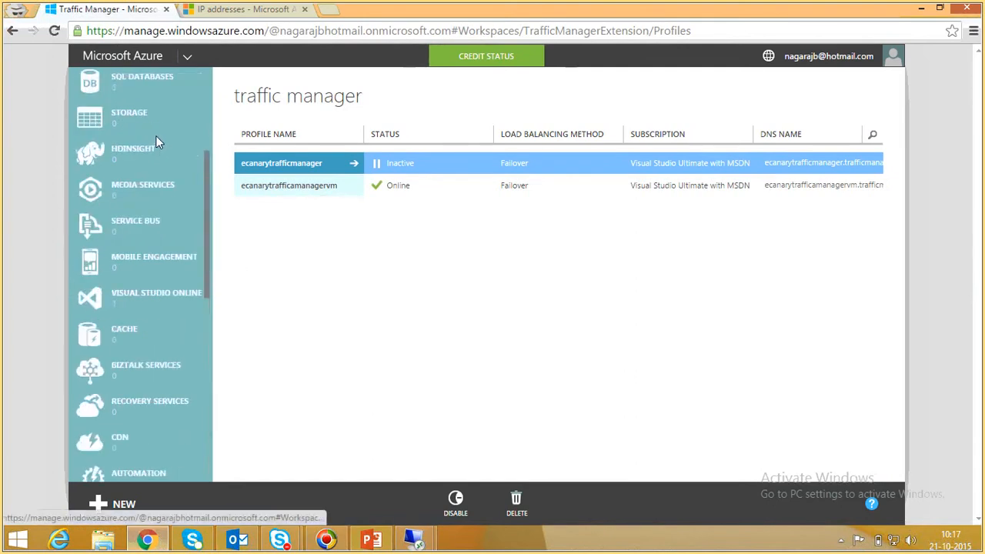
{"action": "scroll", "coordinate": [156, 143], "scroll_direction": "up", "scroll_amount": 3}
{"action": "left_click", "coordinate": [171, 163]}
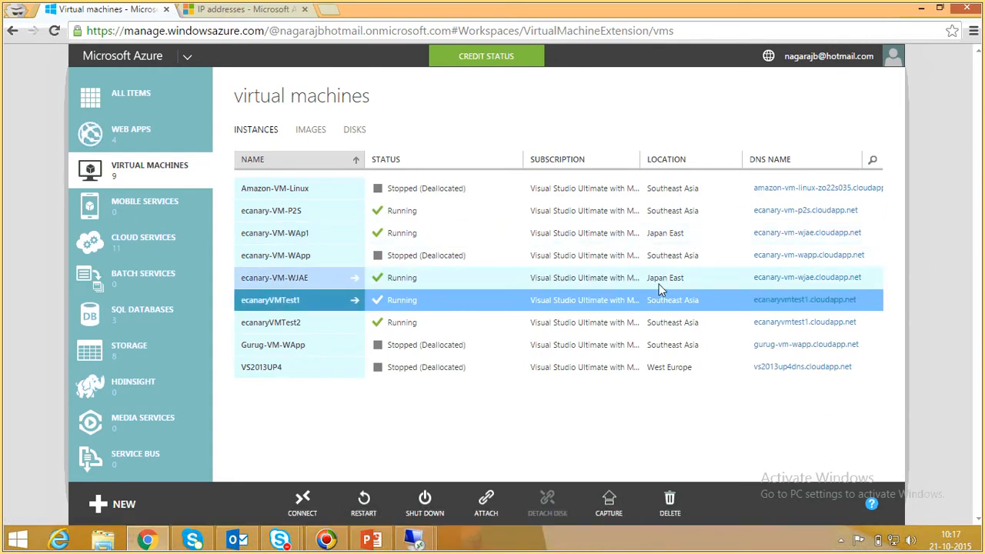
{"action": "left_click", "coordinate": [254, 233]}
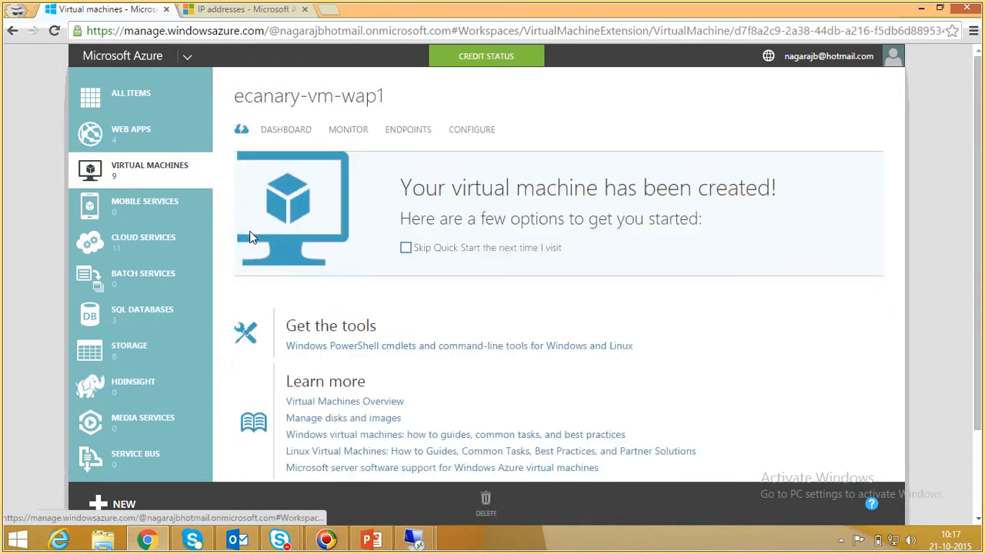
{"action": "left_click", "coordinate": [418, 130]}
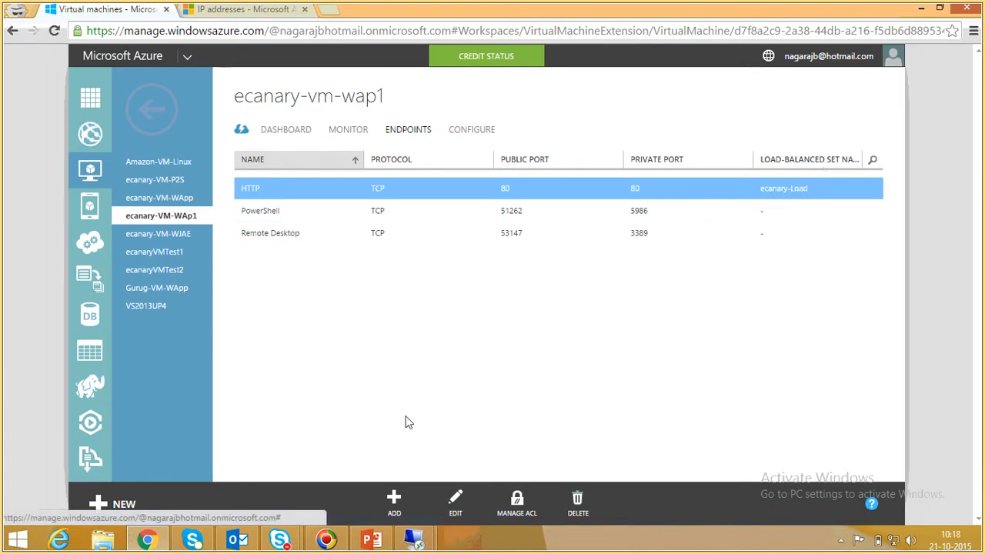
Step: Start adding a stand-alone endpoint to ecanary-VM-WAp1 and review the preset names, protocol and port fields
{"action": "left_click", "coordinate": [392, 503]}
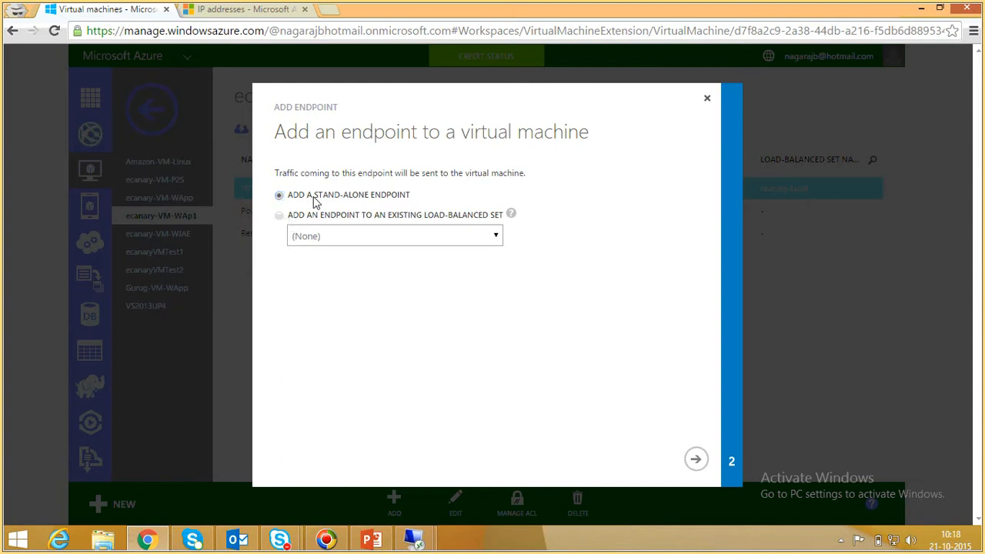
{"action": "left_click", "coordinate": [700, 464]}
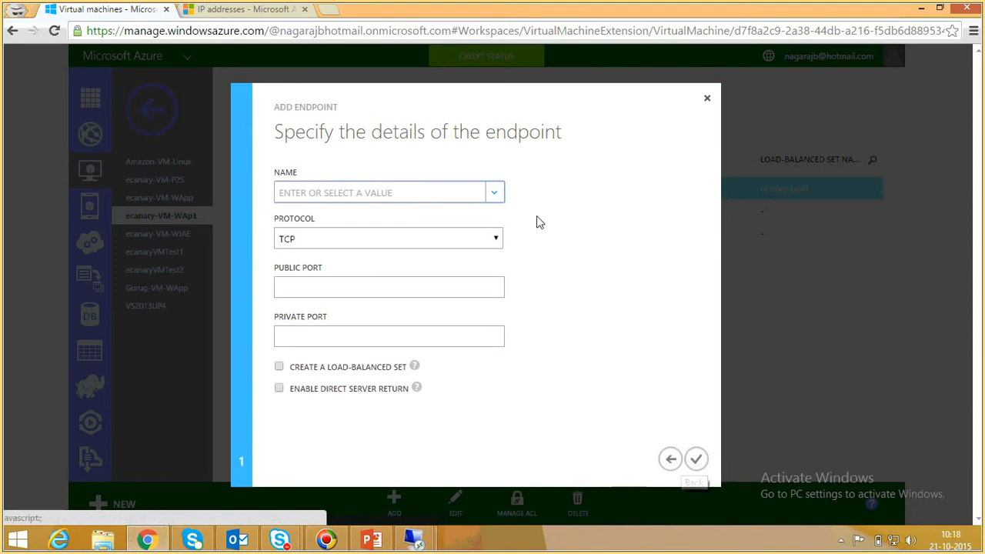
{"action": "left_click", "coordinate": [498, 196]}
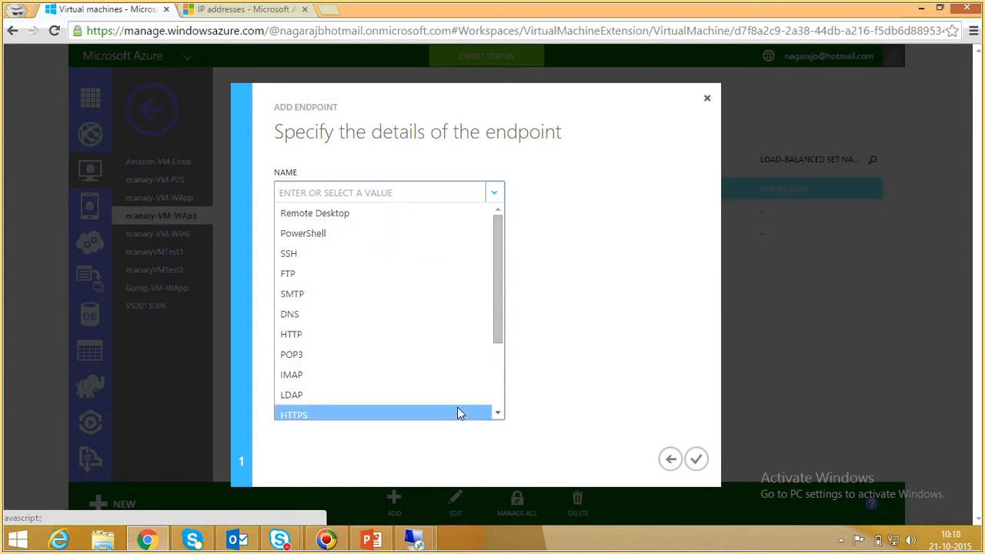
{"action": "left_click", "coordinate": [716, 357]}
{"action": "left_click", "coordinate": [398, 243]}
{"action": "left_click", "coordinate": [381, 255]}
{"action": "left_click", "coordinate": [372, 286]}
{"action": "left_click", "coordinate": [376, 344]}
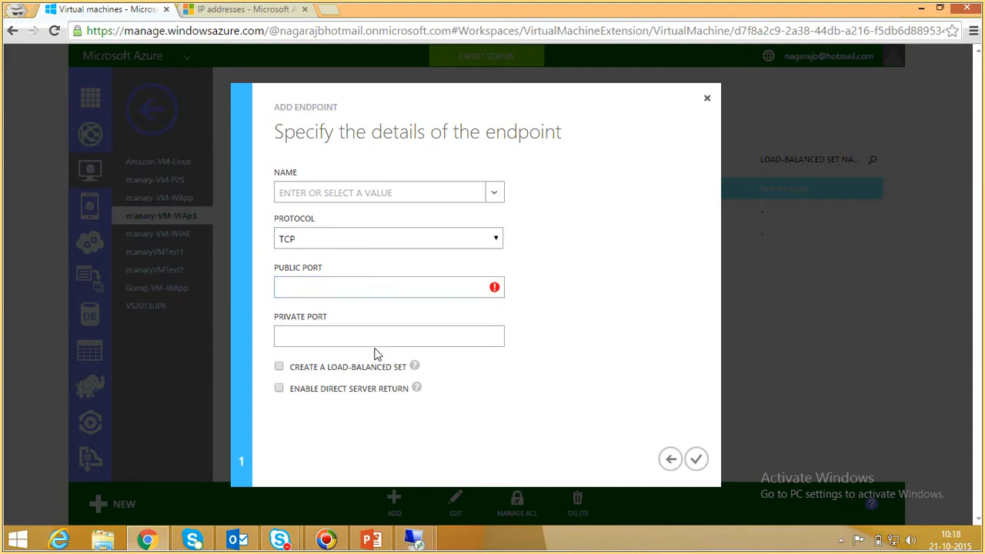
Step: Try an SMTP endpoint with a new load-balanced set, view the set's probe settings, and close the wizard without saving
{"action": "left_click", "coordinate": [279, 367]}
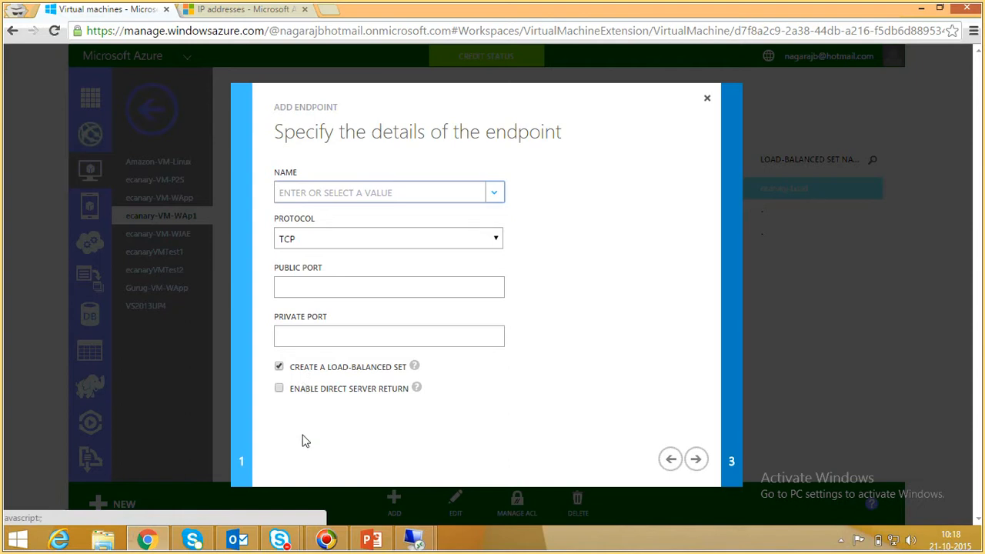
{"action": "left_click", "coordinate": [697, 459]}
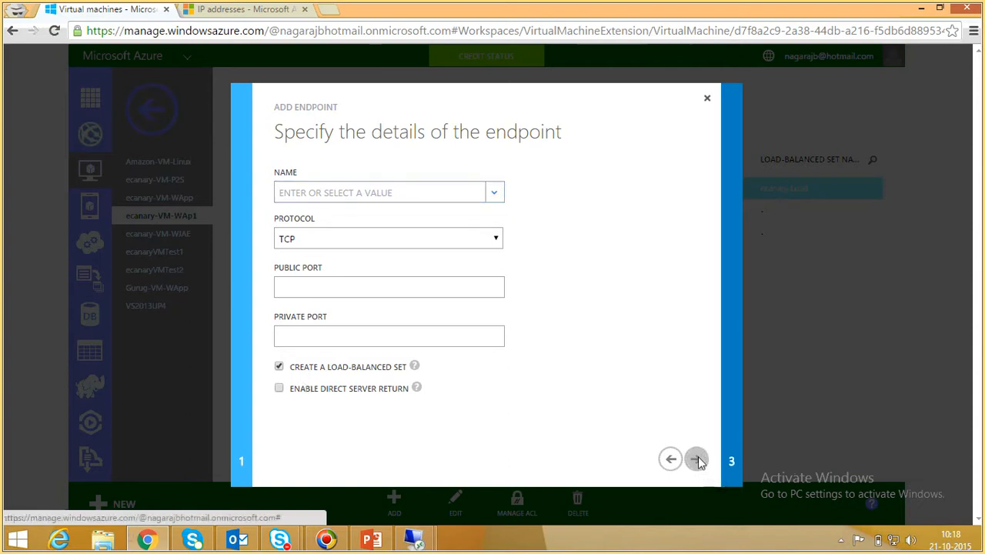
{"action": "left_click", "coordinate": [280, 368]}
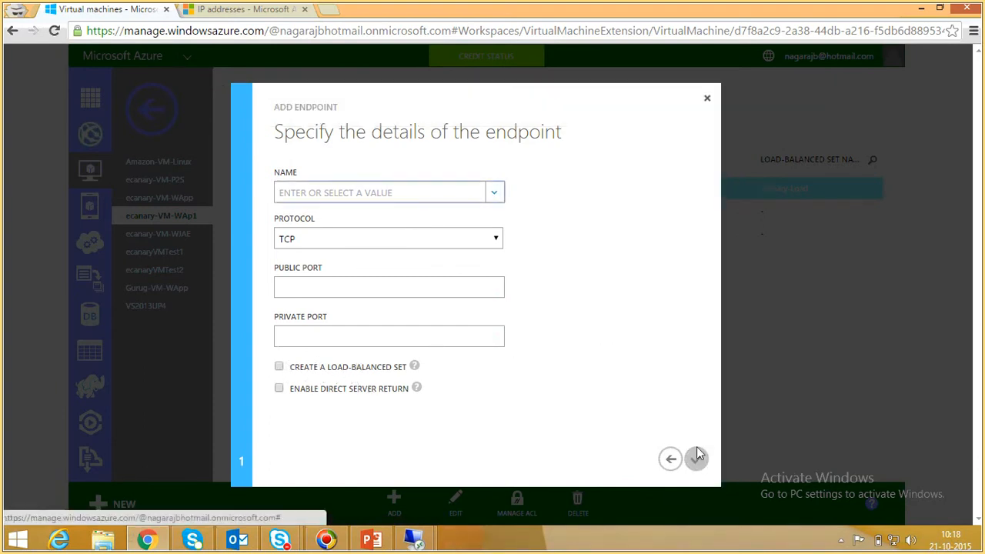
{"action": "left_click", "coordinate": [279, 369]}
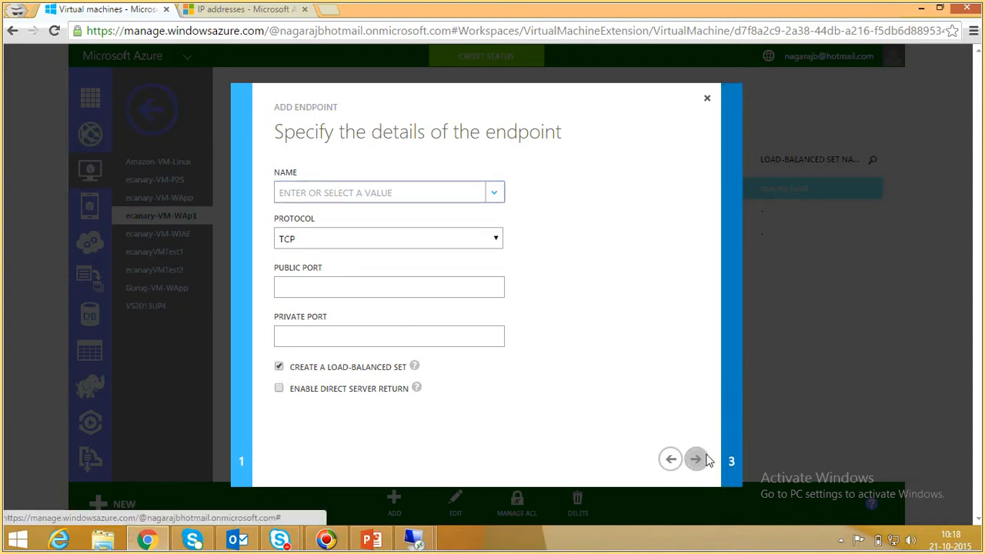
{"action": "left_click", "coordinate": [432, 192]}
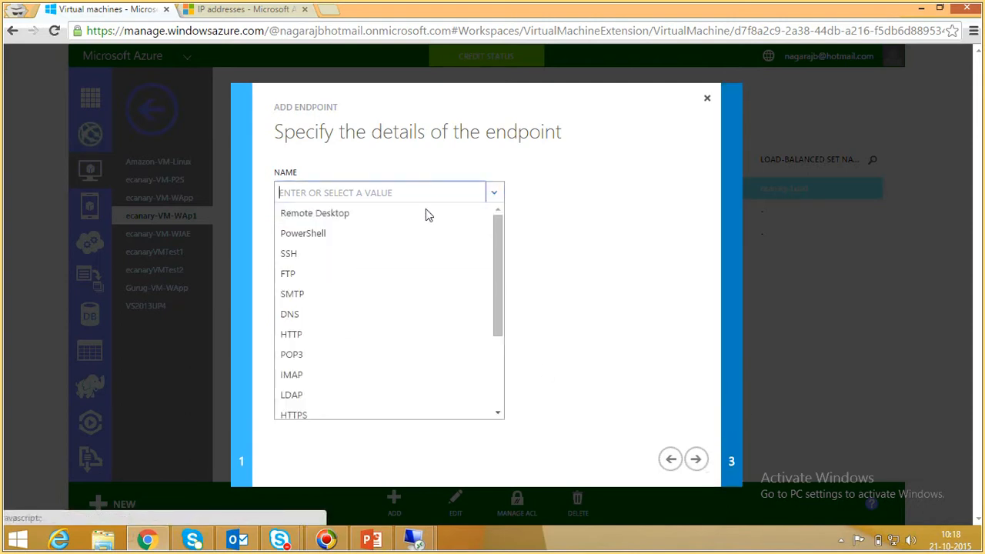
{"action": "left_click", "coordinate": [396, 291]}
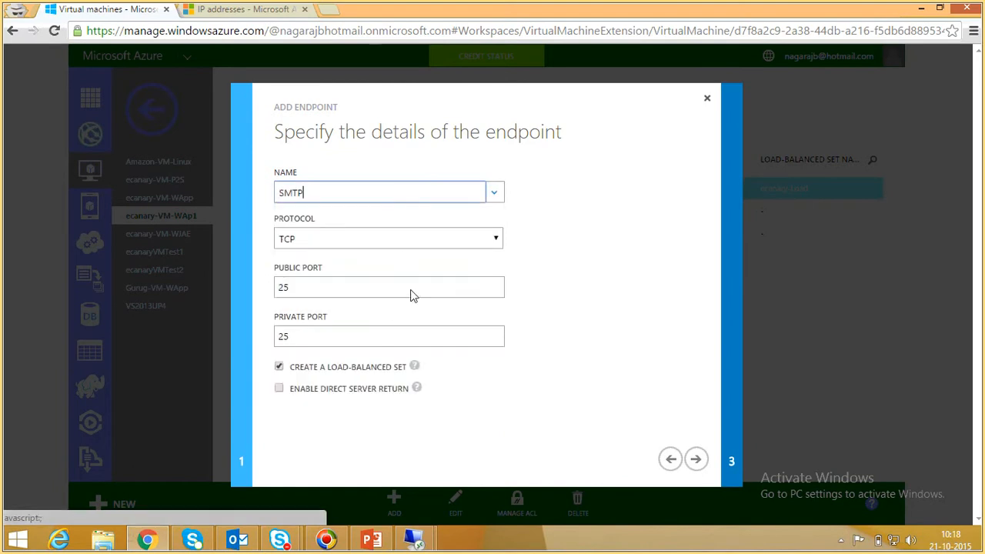
{"action": "left_click", "coordinate": [696, 460]}
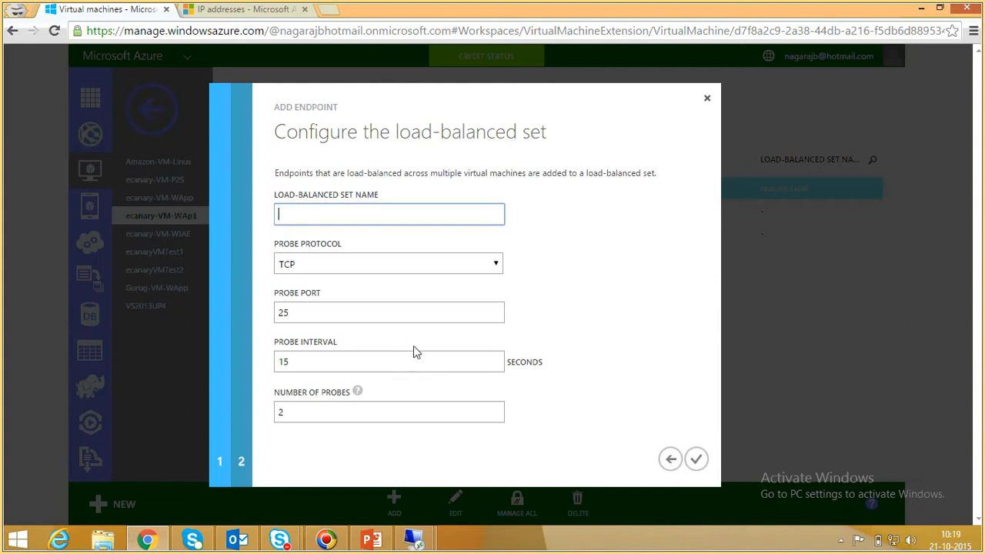
{"action": "left_click", "coordinate": [708, 97]}
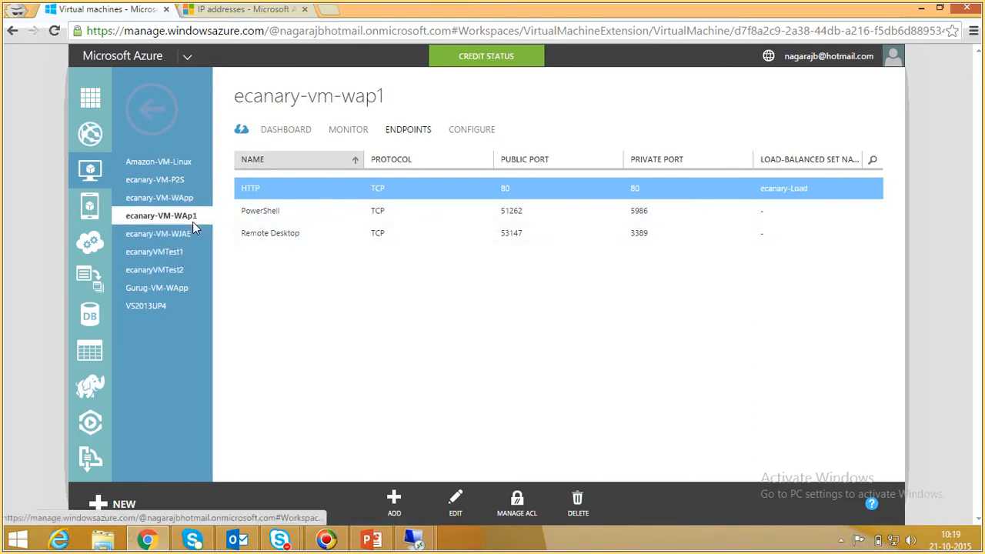
Step: Open the endpoints of the virtual machine ecanary-VM-WJAE, view its add-endpoint options, and close them without adding anything
{"action": "left_click", "coordinate": [162, 123]}
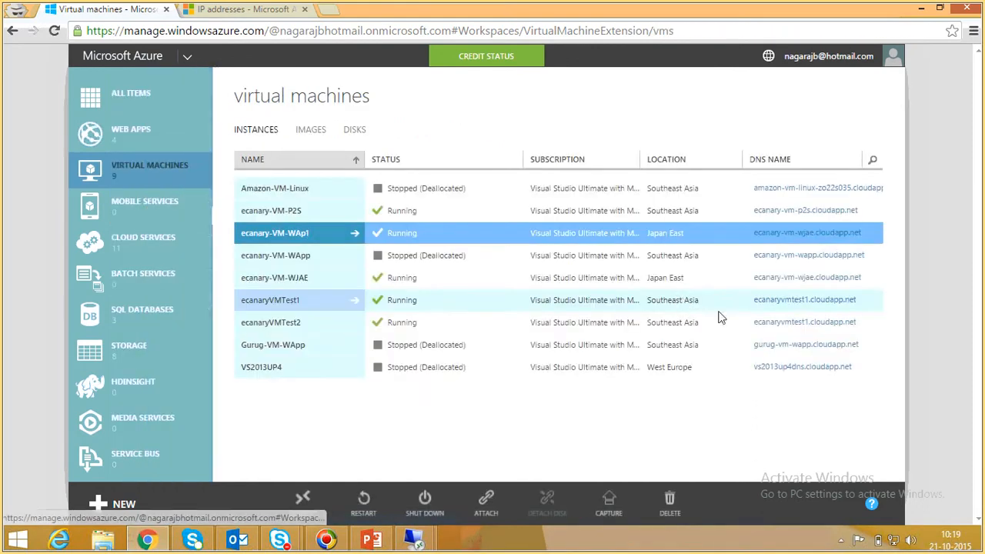
{"action": "left_click", "coordinate": [284, 277]}
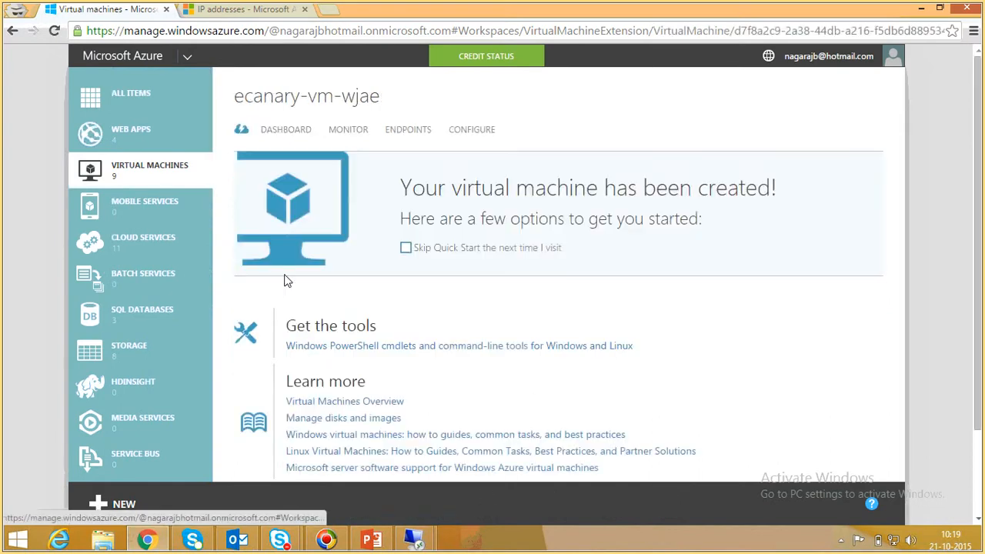
{"action": "left_click", "coordinate": [427, 130]}
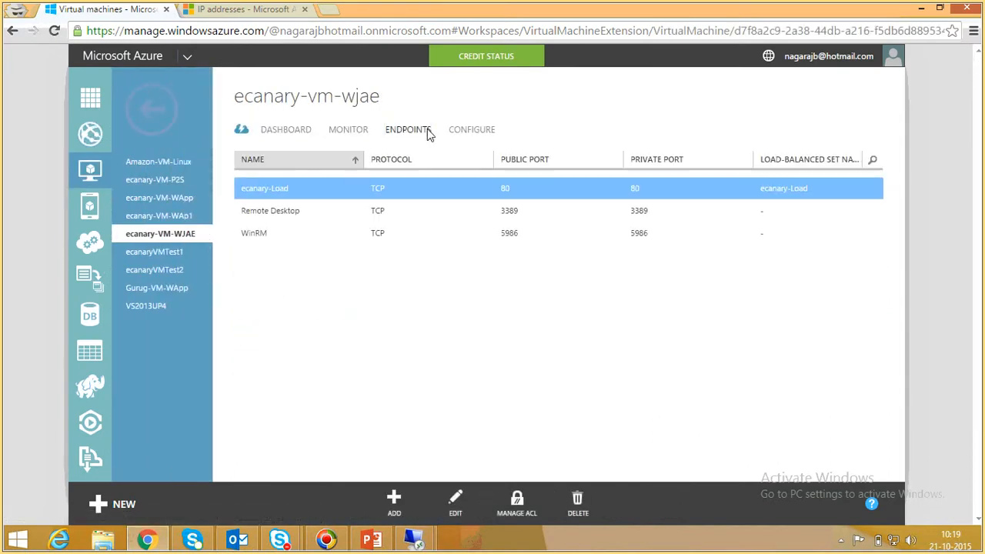
{"action": "left_click", "coordinate": [394, 499]}
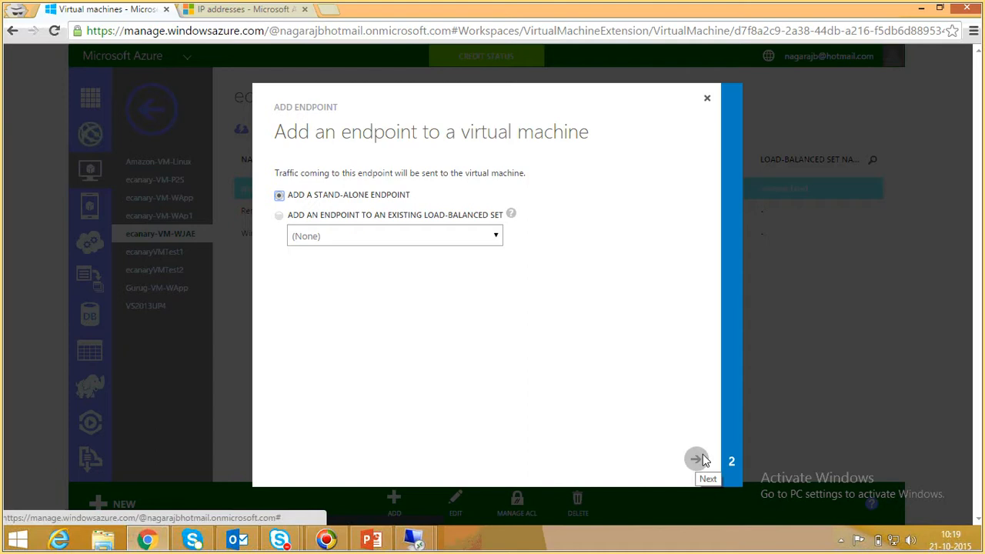
{"action": "left_click", "coordinate": [707, 100]}
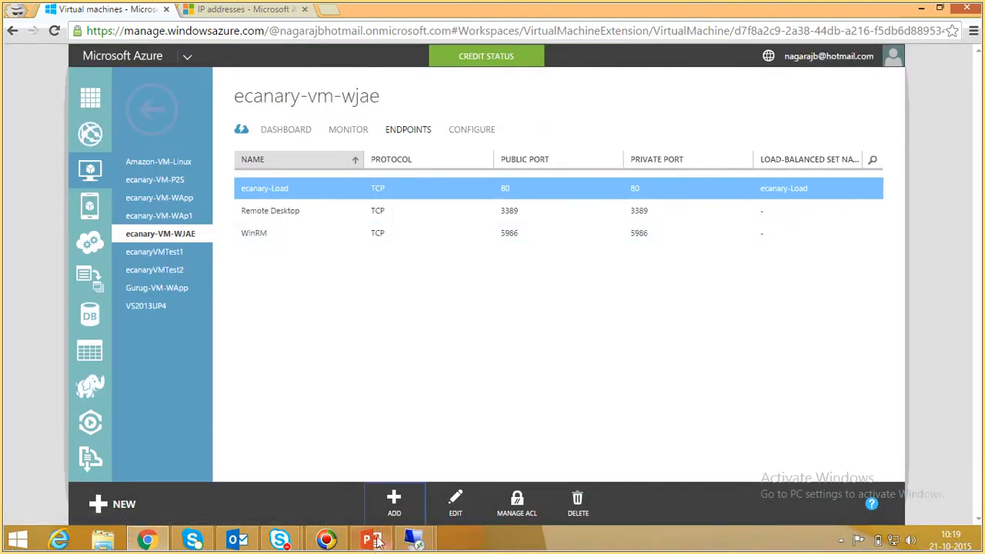
Step: Switch back to the Vnet Features slide of the ecanary_Azure_2 presentation in PowerPoint
{"action": "mouse_move", "coordinate": [377, 543]}
{"action": "left_click", "coordinate": [370, 541]}
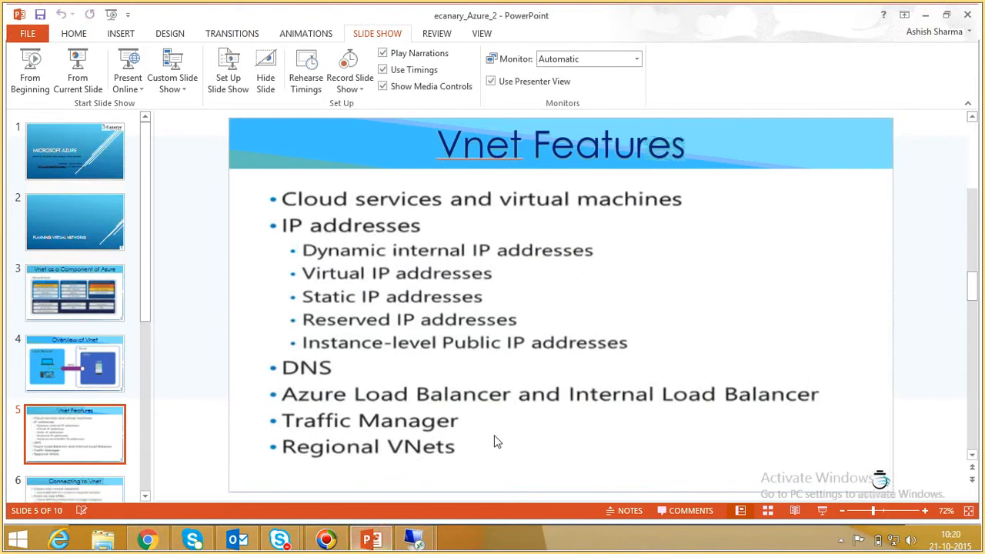